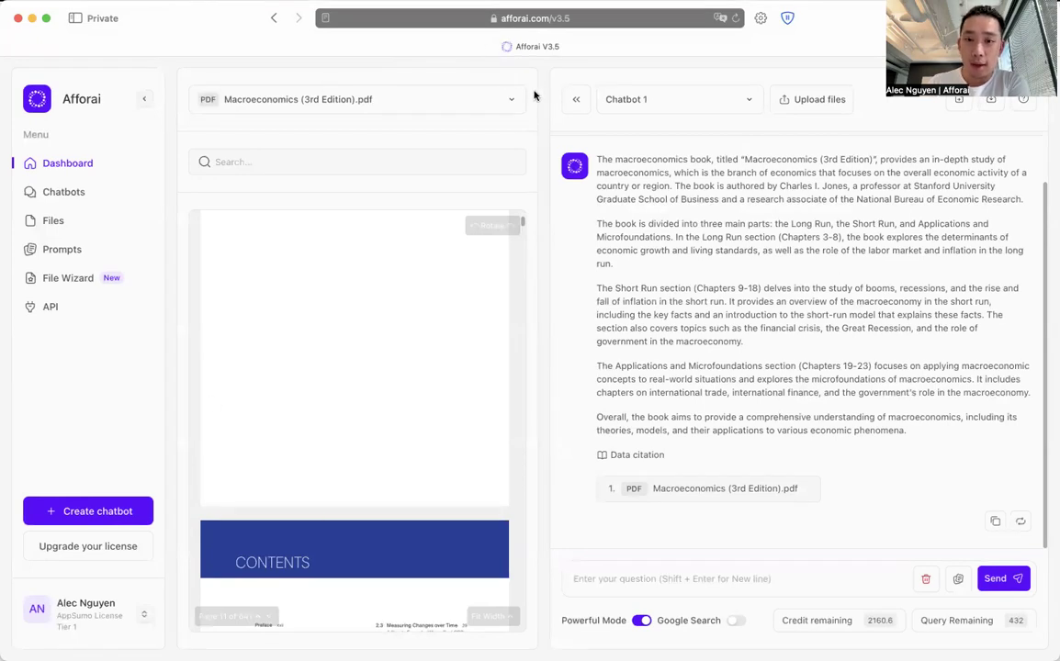
- Keep Macroeconomics (3rd Edition).pdf selected and scroll its preview past the contents into the preface
click(511, 100)
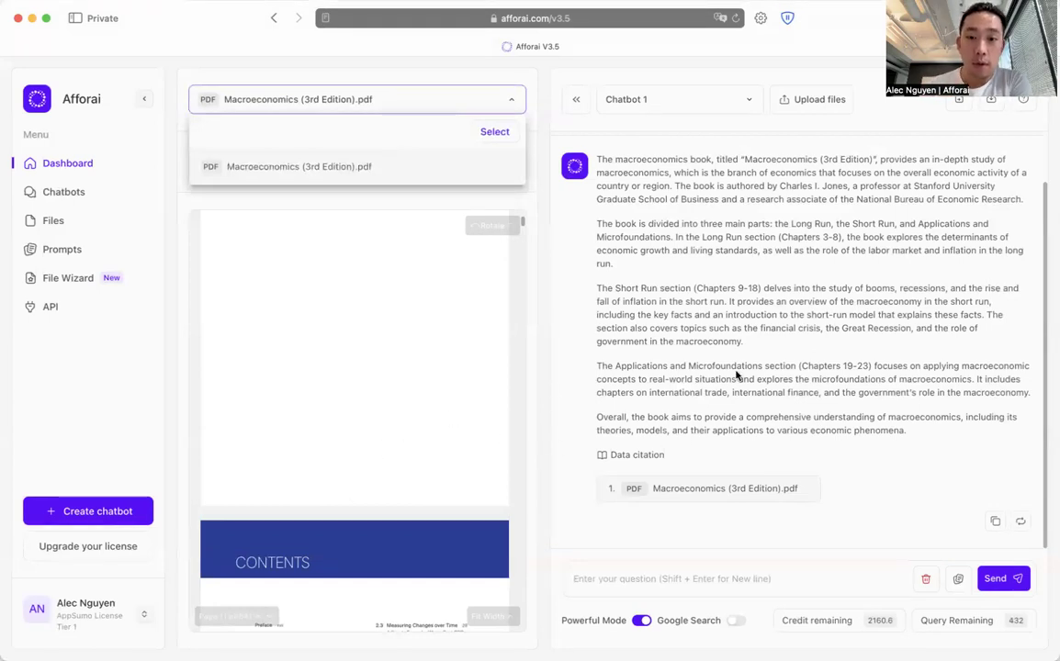
click(377, 175)
scroll(365, 371, down, 10)
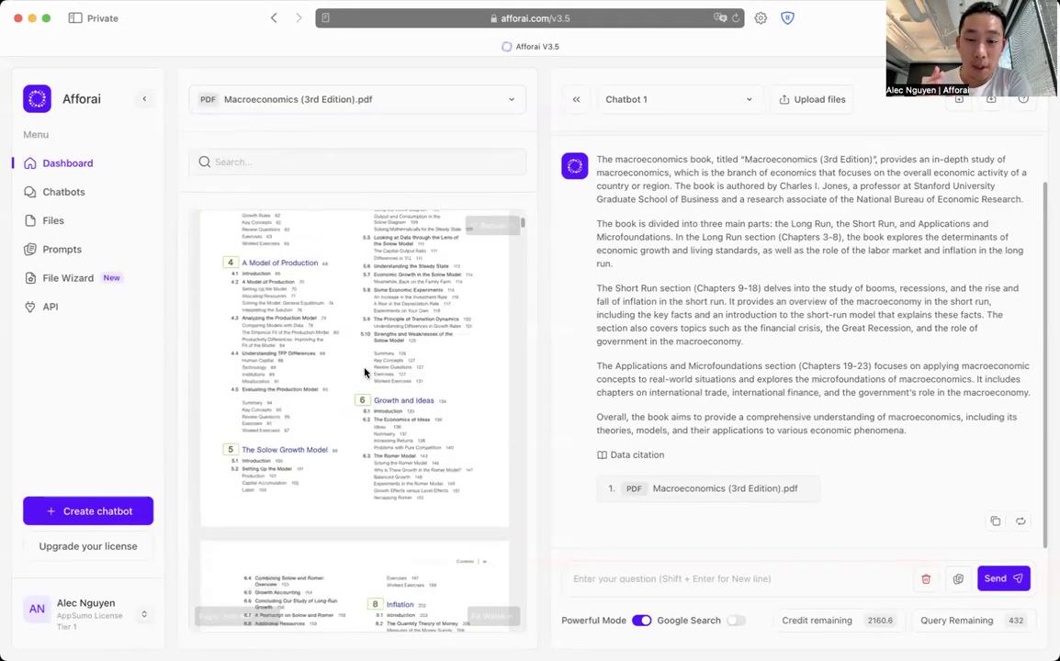
scroll(364, 371, down, 10)
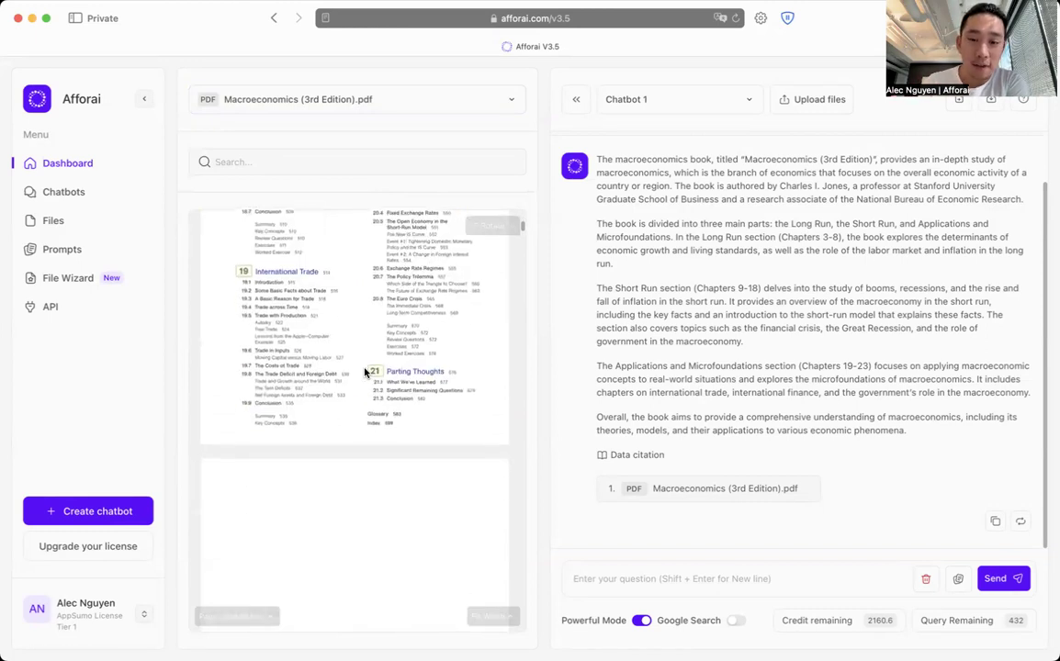
scroll(365, 374, down, 2)
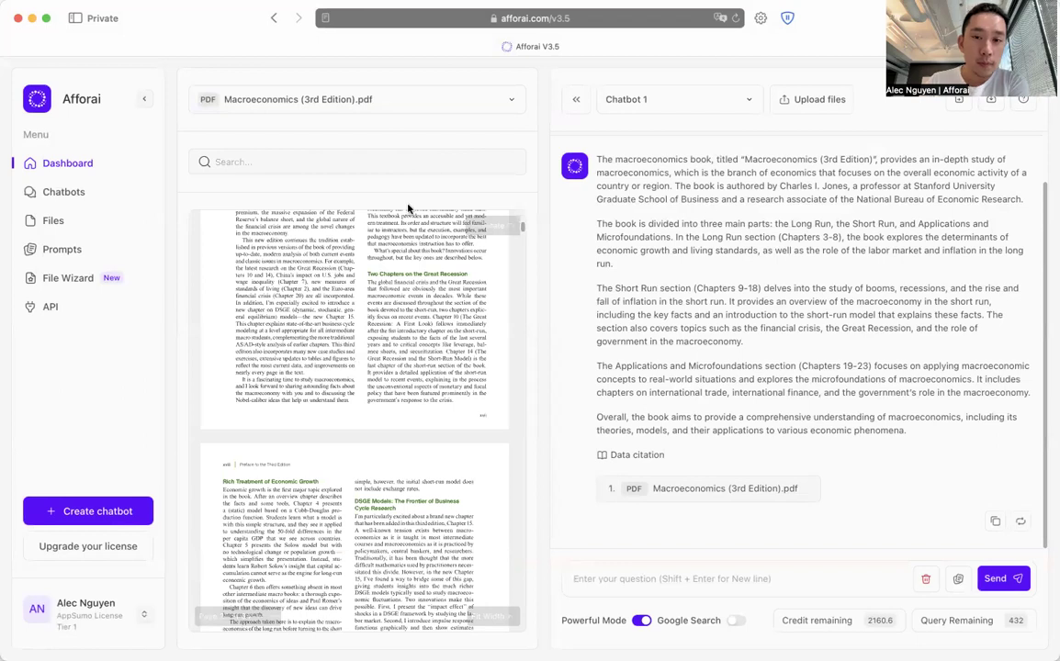
- Collapse the PDF viewer, then shrink the left navigation menu to icons and expand it again
click(574, 102)
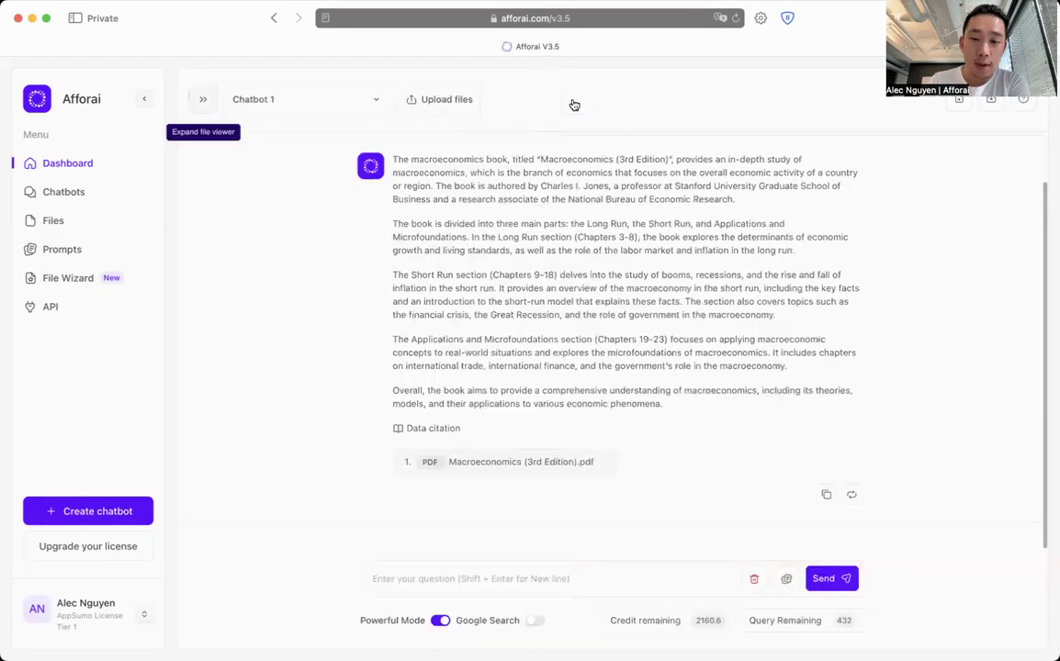
click(148, 102)
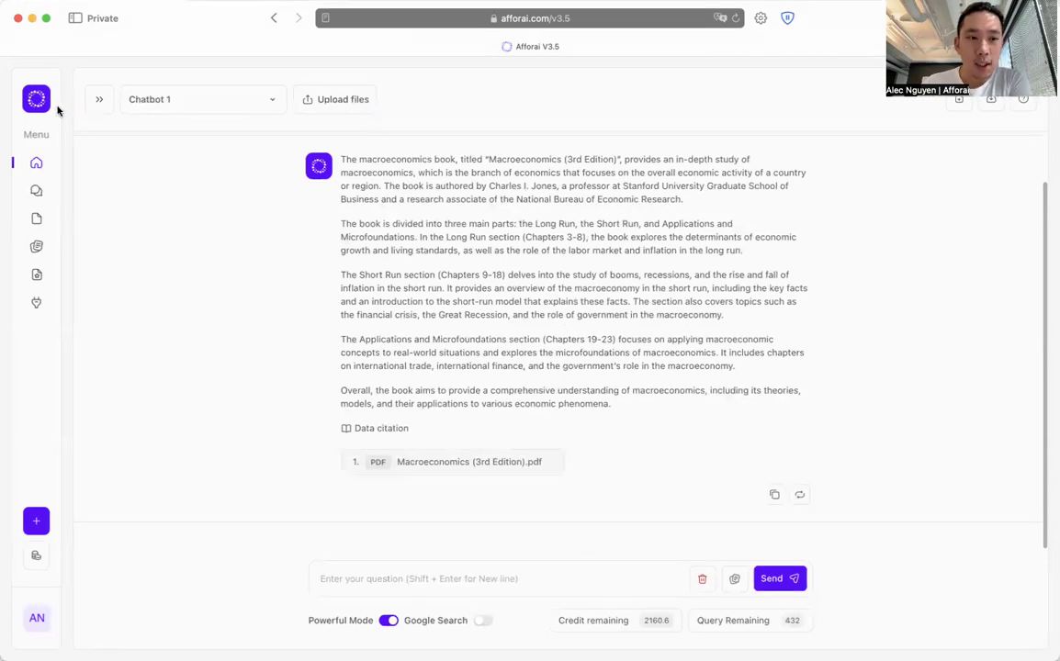
click(36, 103)
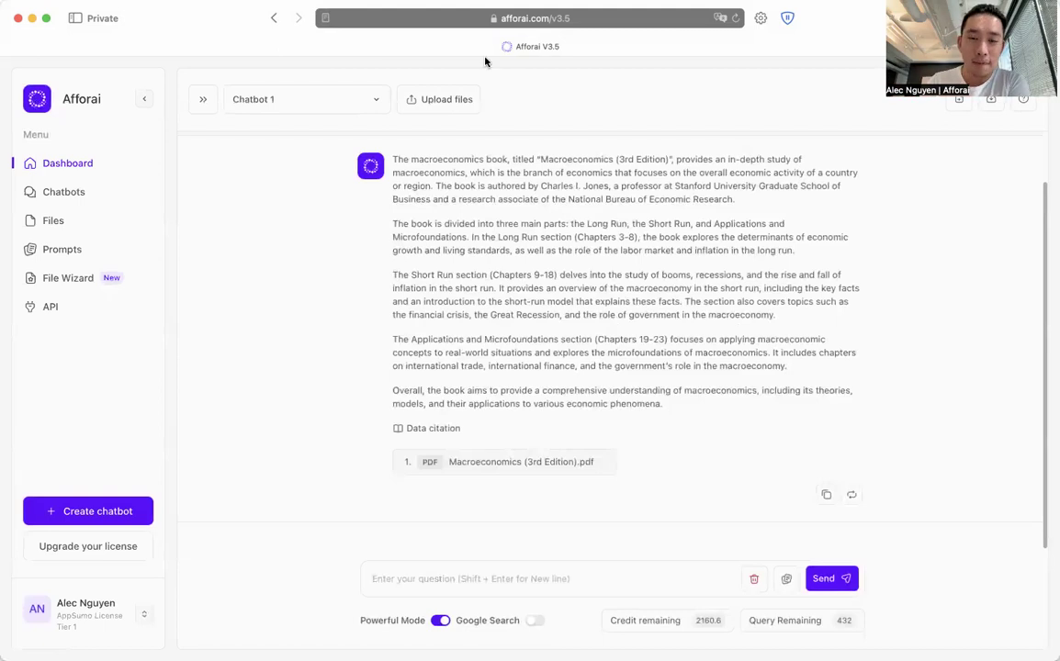
click(460, 107)
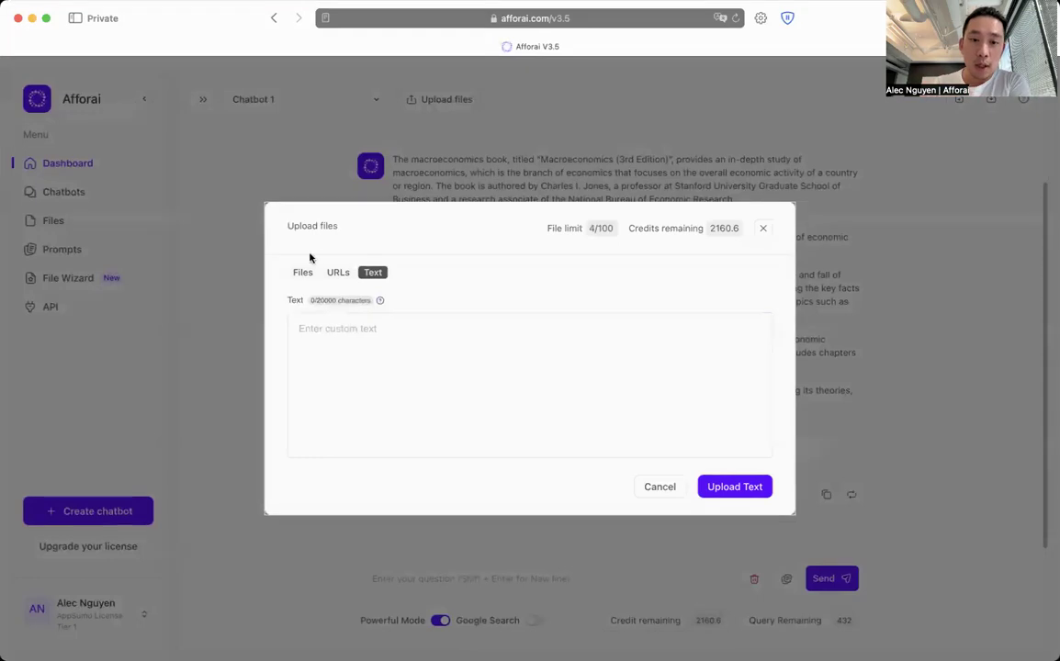
click(336, 273)
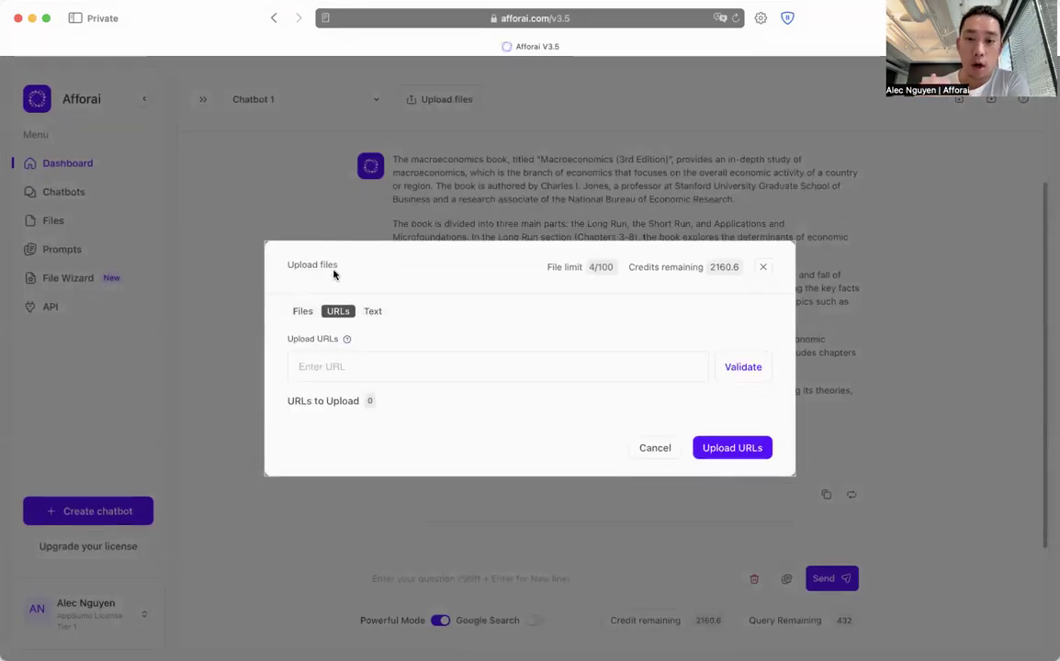
click(303, 311)
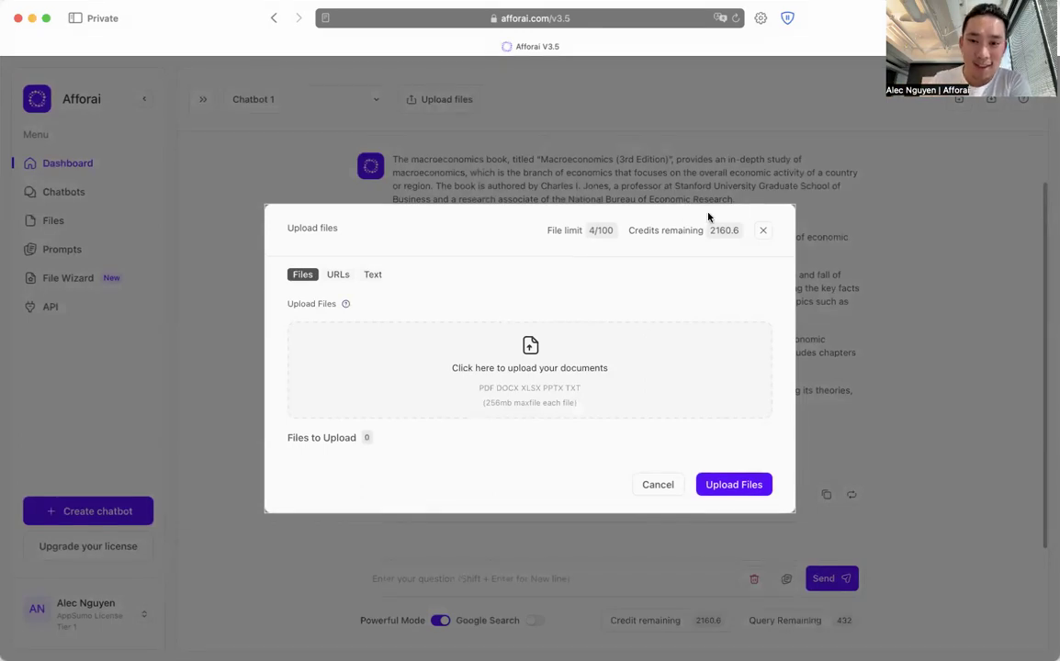
click(761, 232)
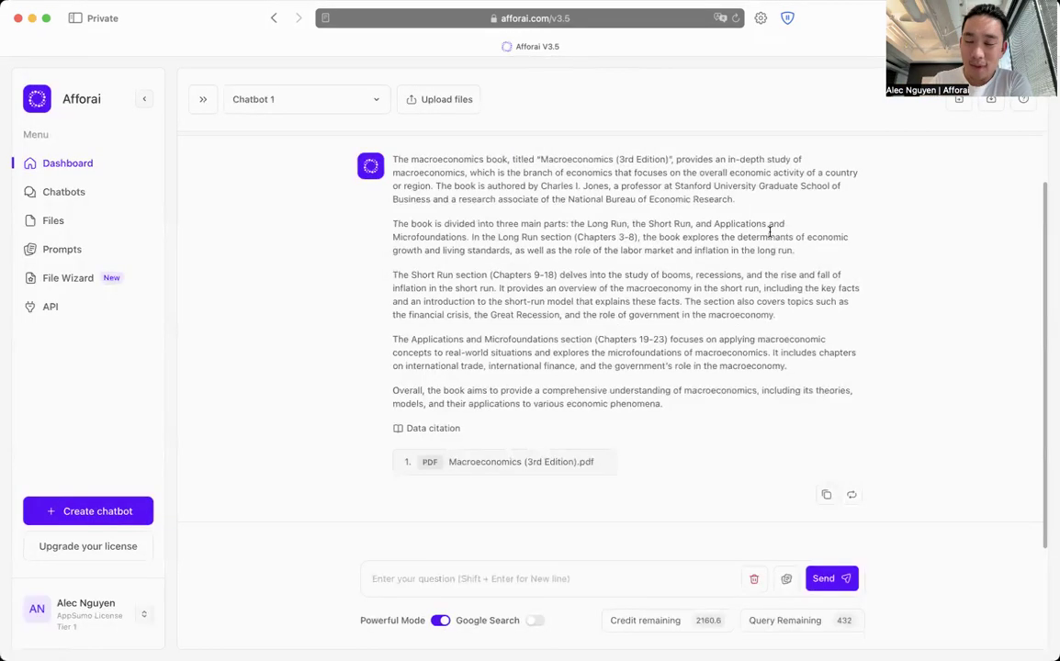
click(956, 101)
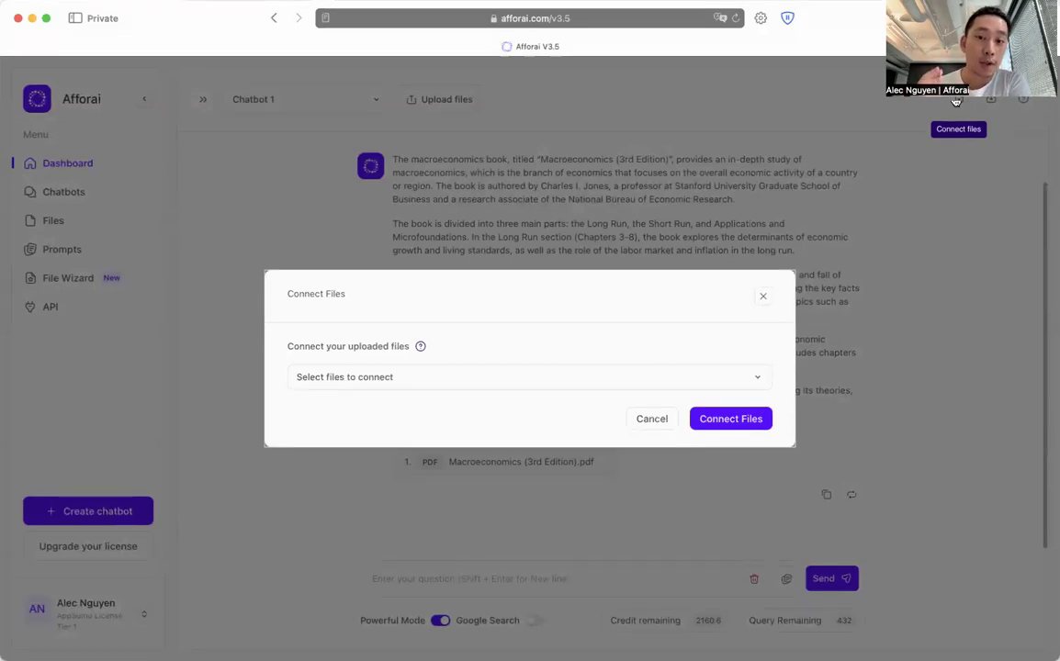
click(630, 379)
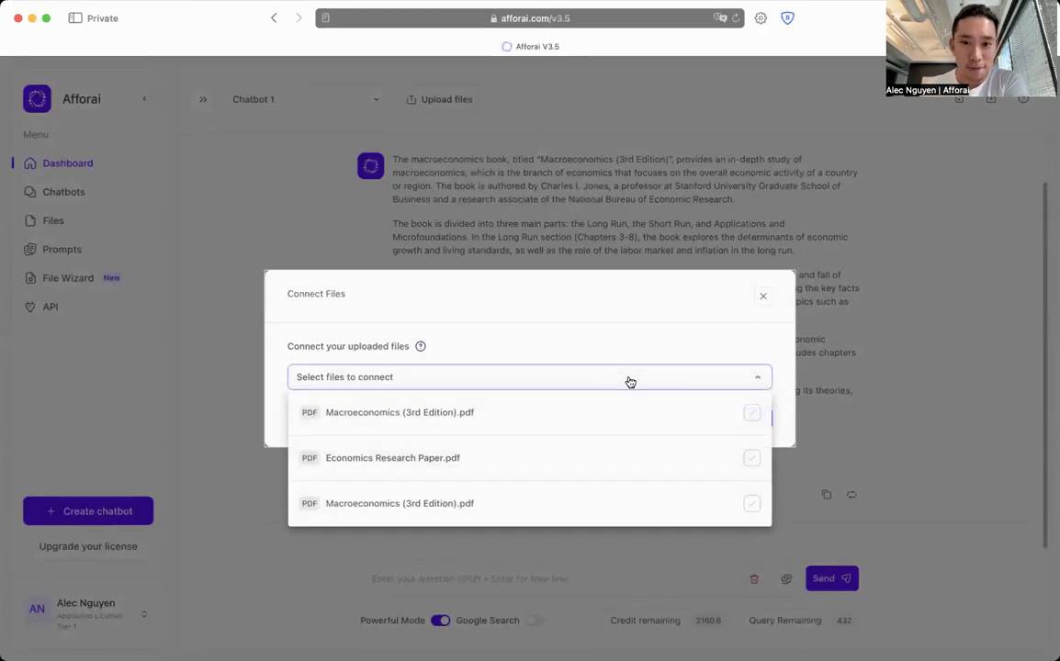
click(850, 224)
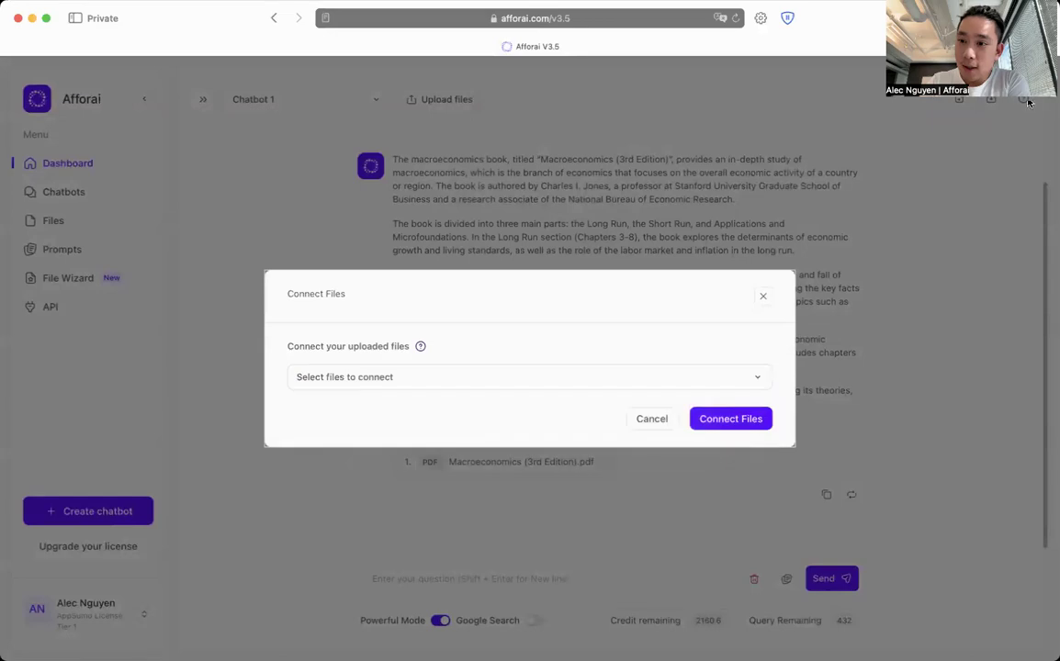
click(765, 298)
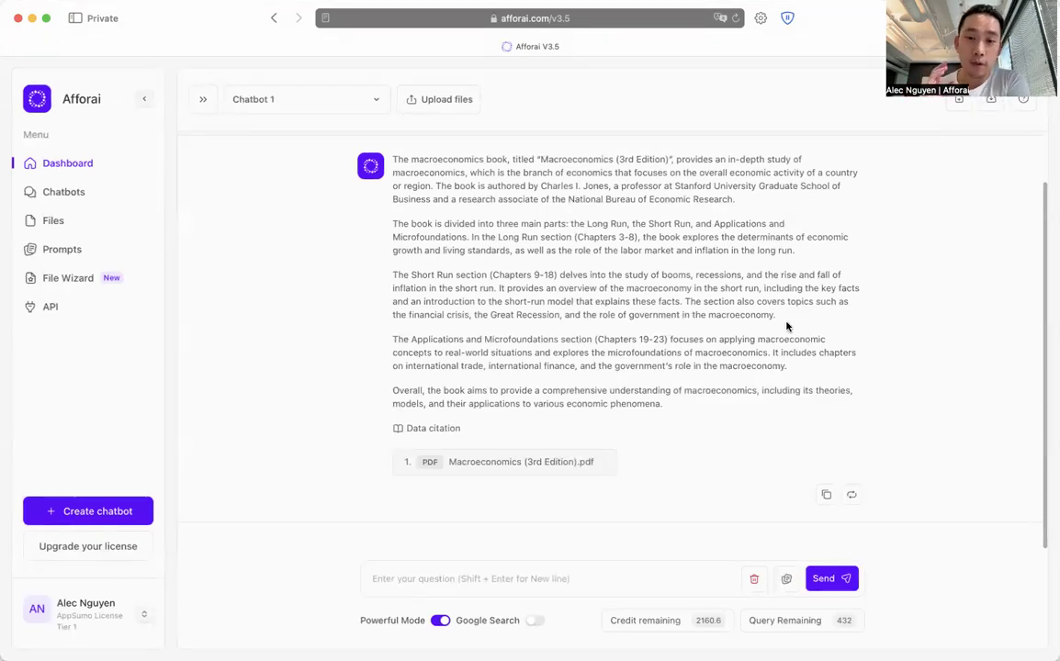
- Start the dashboard's guided tour and dismiss the Tutorial dialog, bringing the book preview back
scroll(786, 326, up, 2)
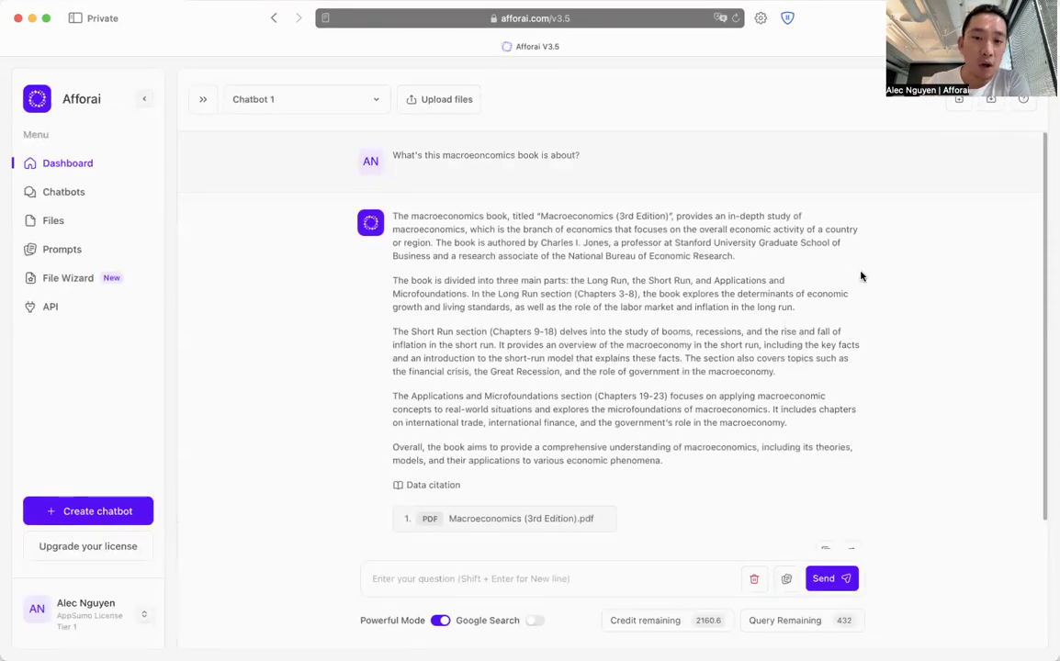
click(1025, 108)
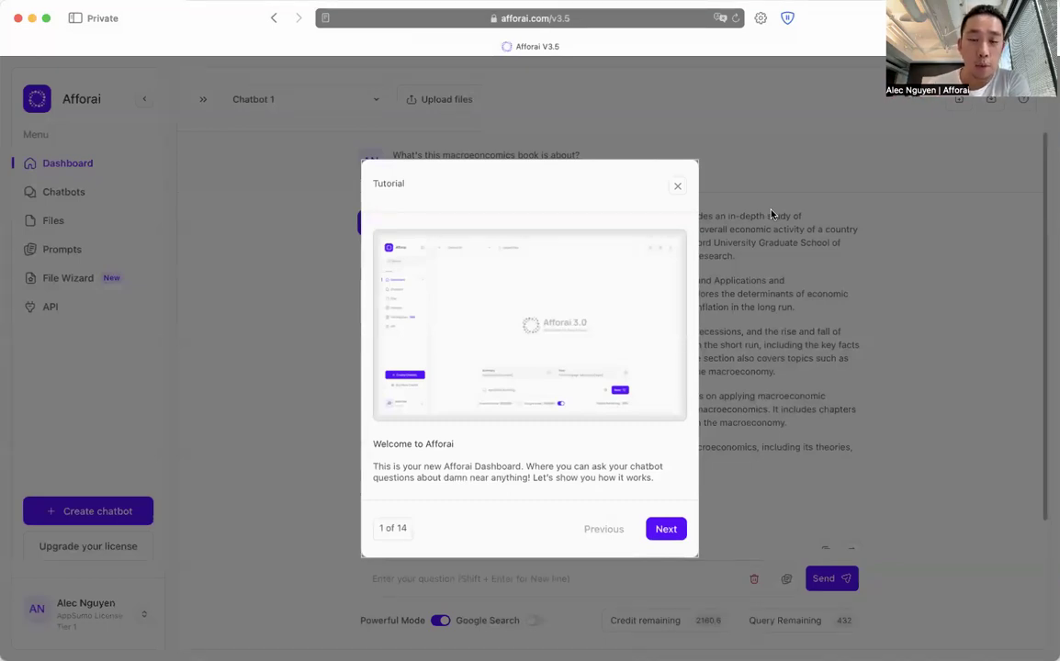
click(679, 185)
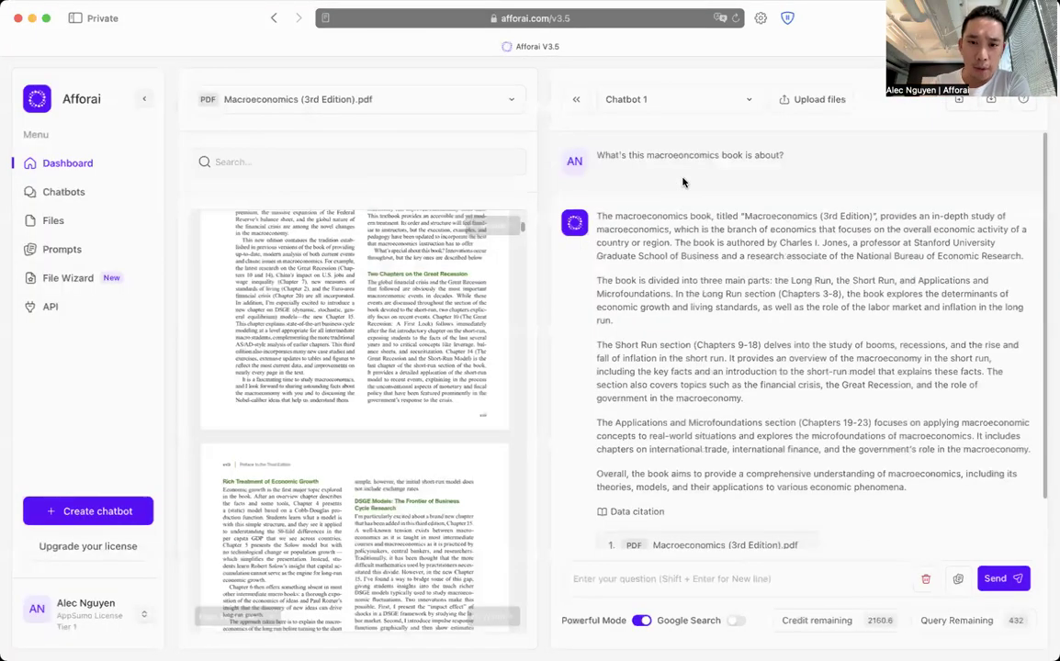
click(576, 99)
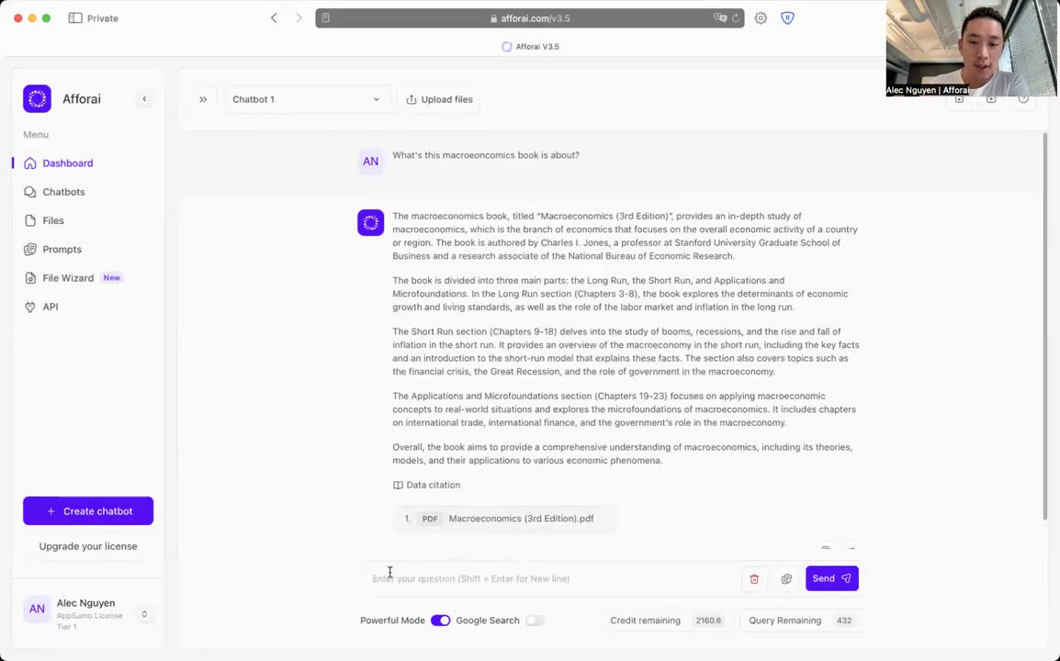
click(440, 573)
text(kjhkjshdfsdf)
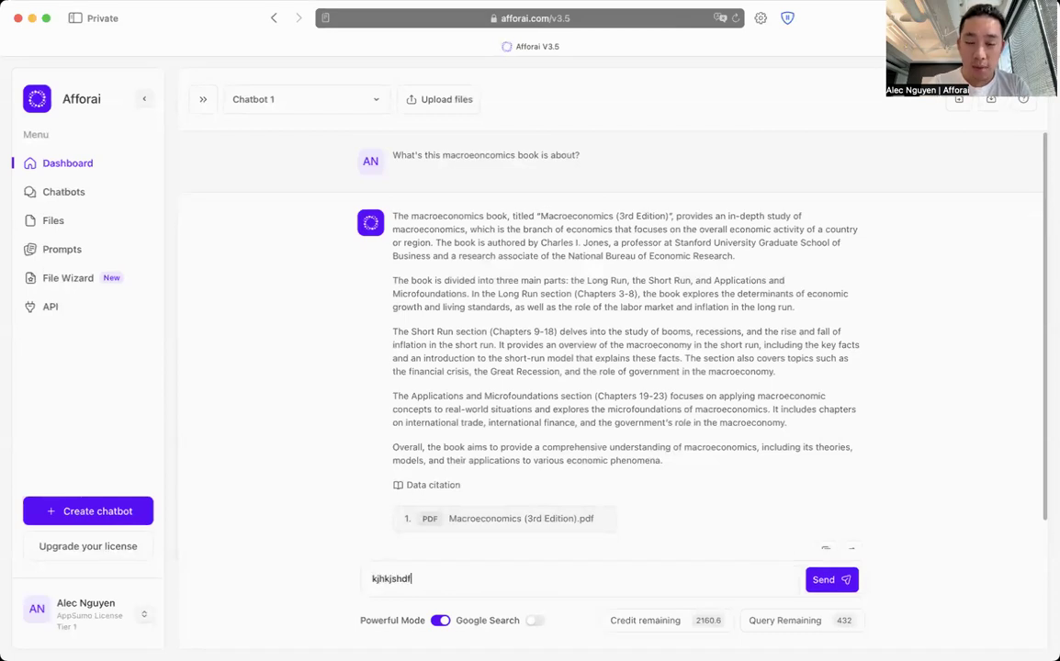
key(BackSpace)
key(BackSpace)
key(BackSpace)
key(BackSpace)
key(BackSpace)
key(BackSpace)
key(BackSpace)
key(BackSpace)
key(BackSpace)
key(BackSpace)
key(BackSpace)
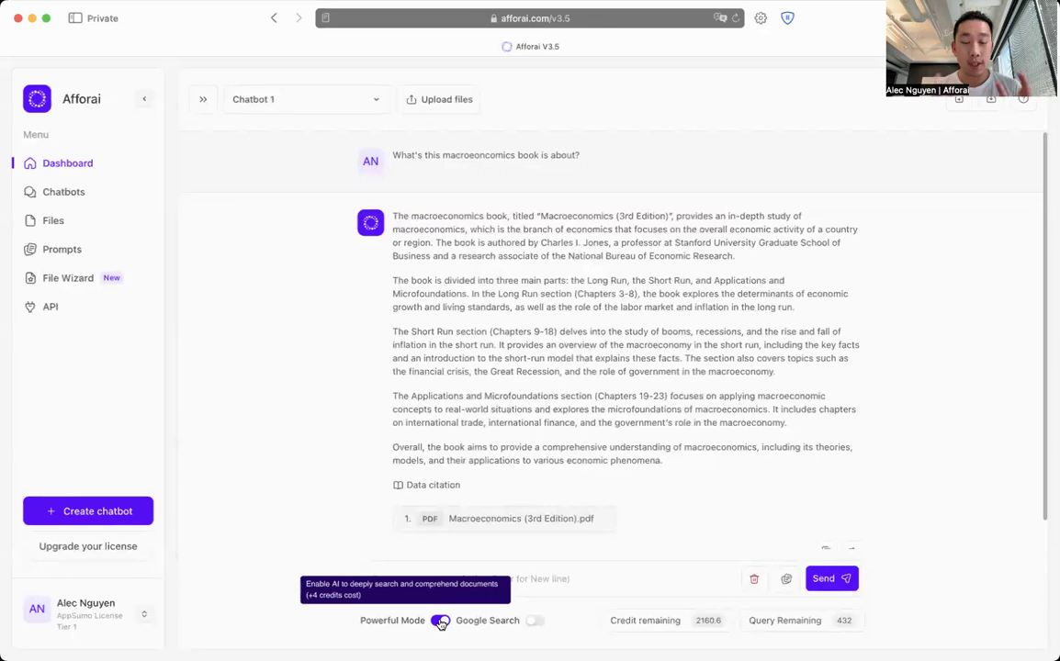
- Turn on Google Search for Chatbot 1 and collapse the file viewer to widen the chat
click(532, 622)
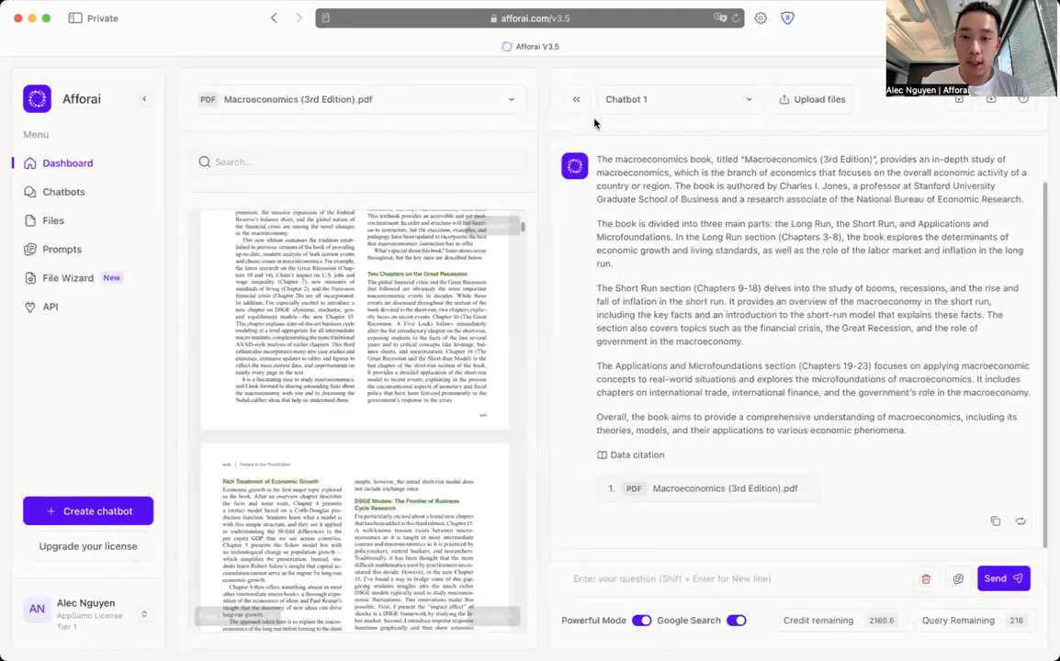
click(576, 101)
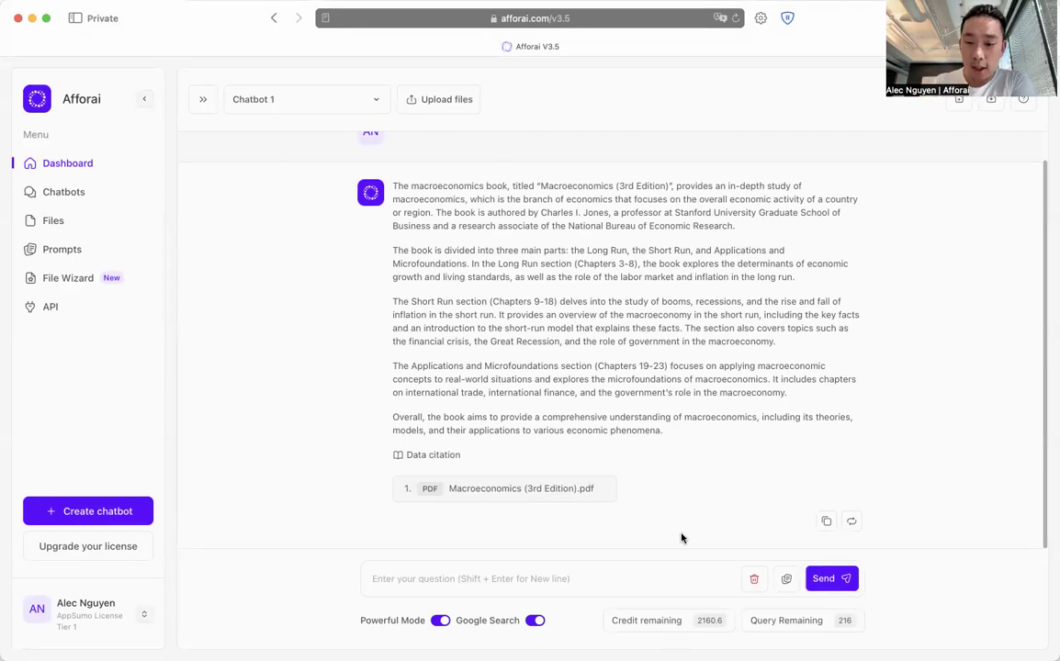
mouse_move(802, 621)
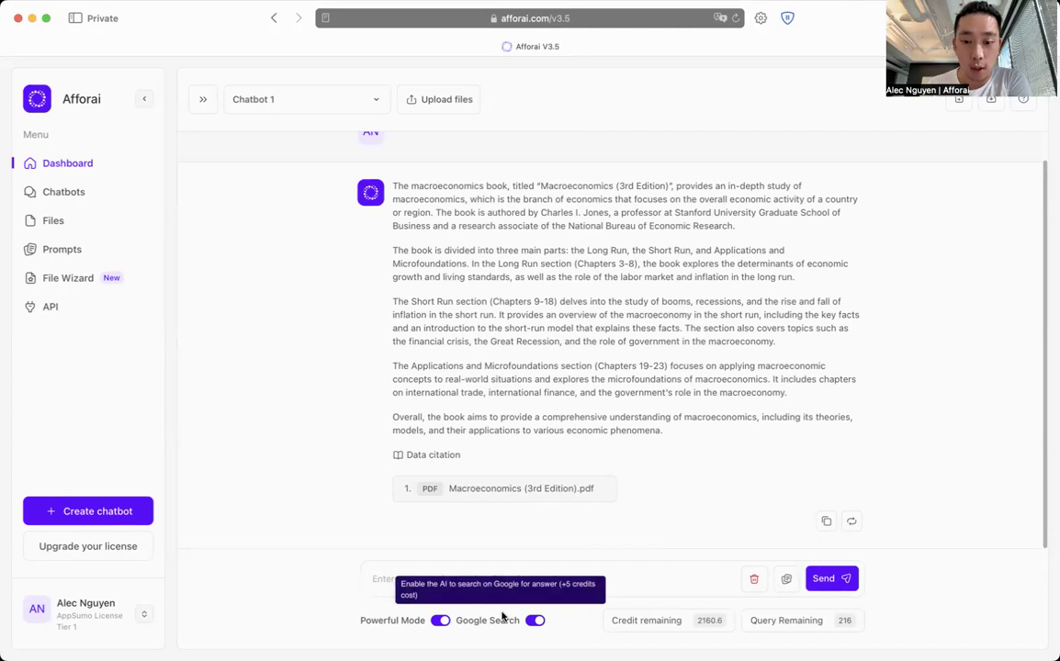
- Compare query costs by switching Powerful Mode off, then turn Powerful Mode and Google Search back on
click(440, 620)
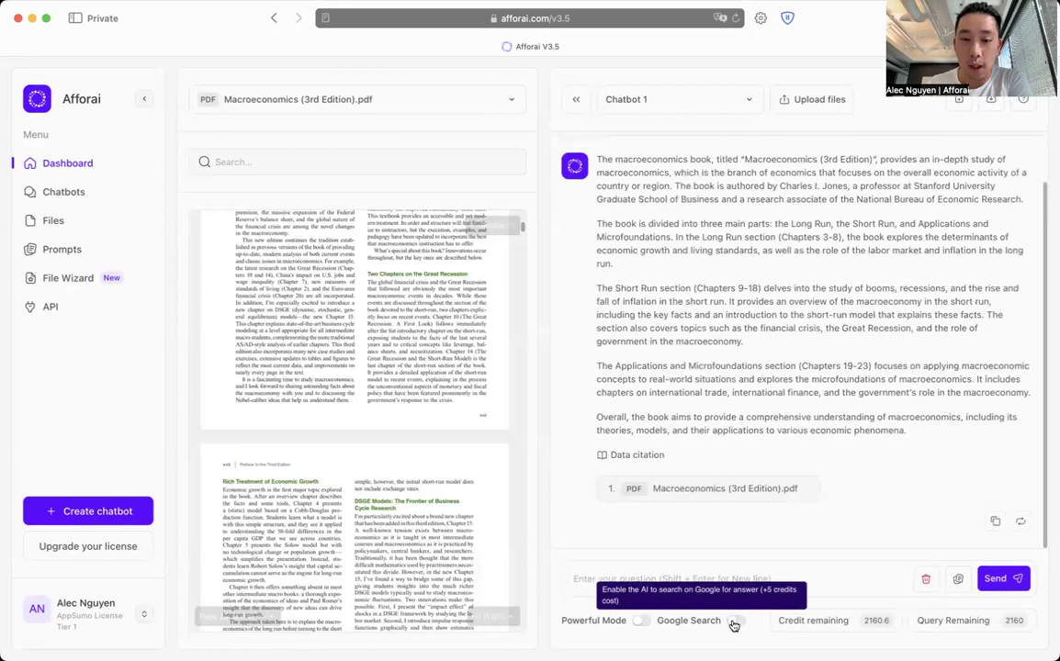
mouse_move(964, 624)
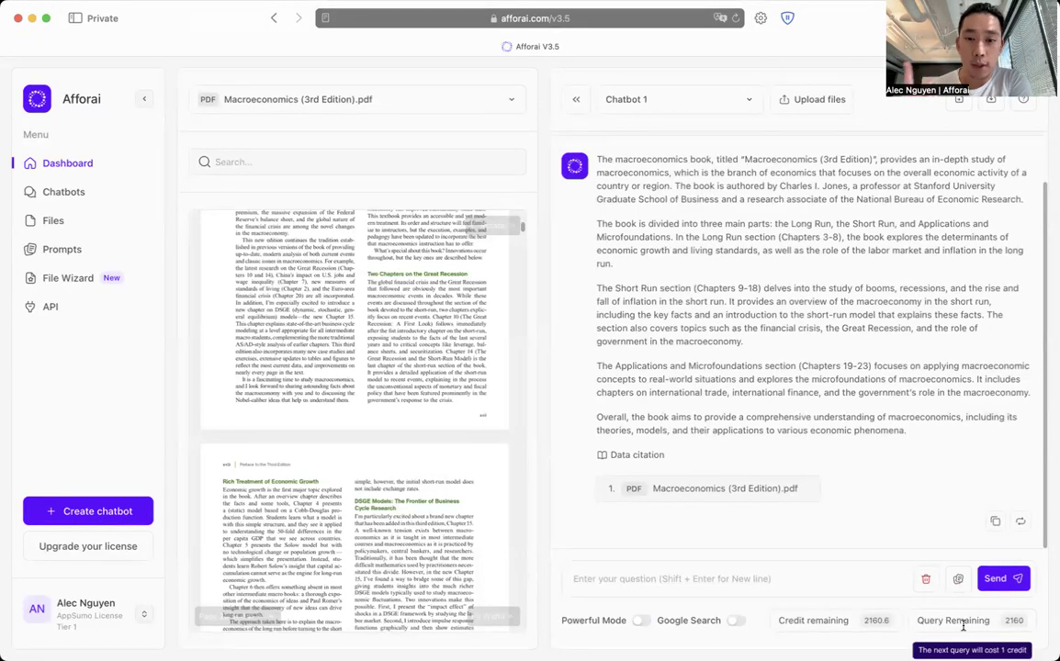
click(640, 621)
mouse_move(974, 623)
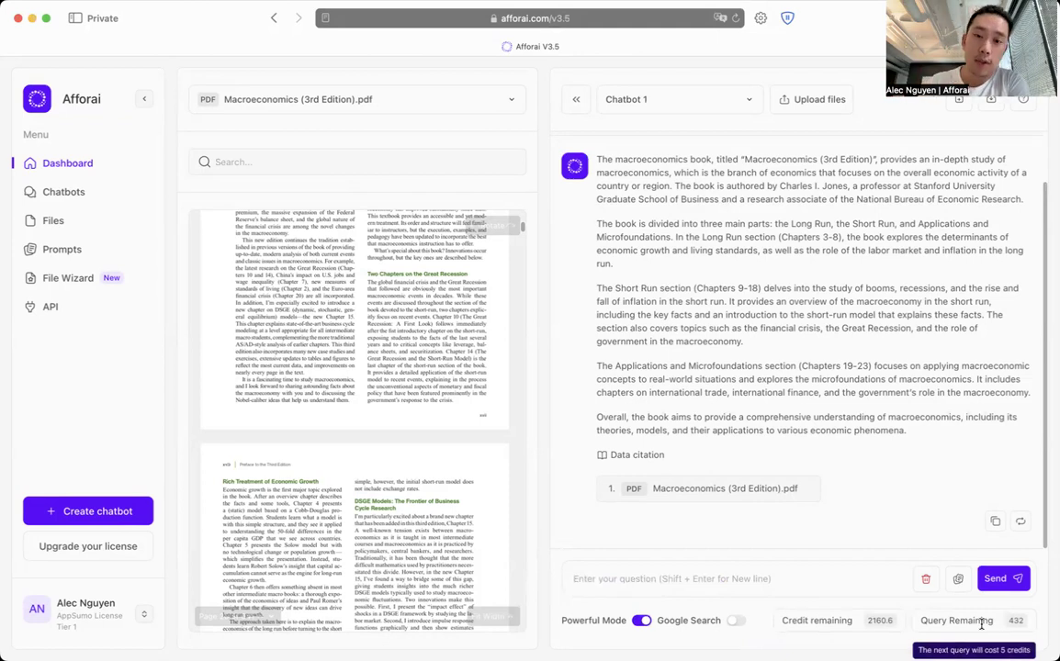
click(737, 621)
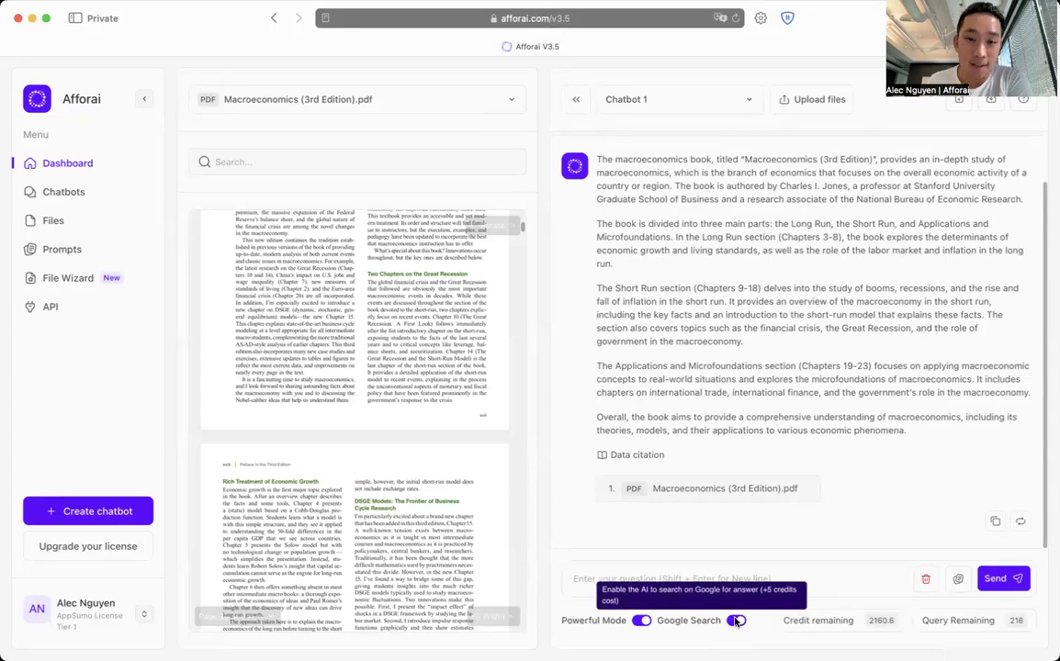
- Collapse the file viewer and delete Chatbot 1's conversation history, confirming the deletion
click(576, 102)
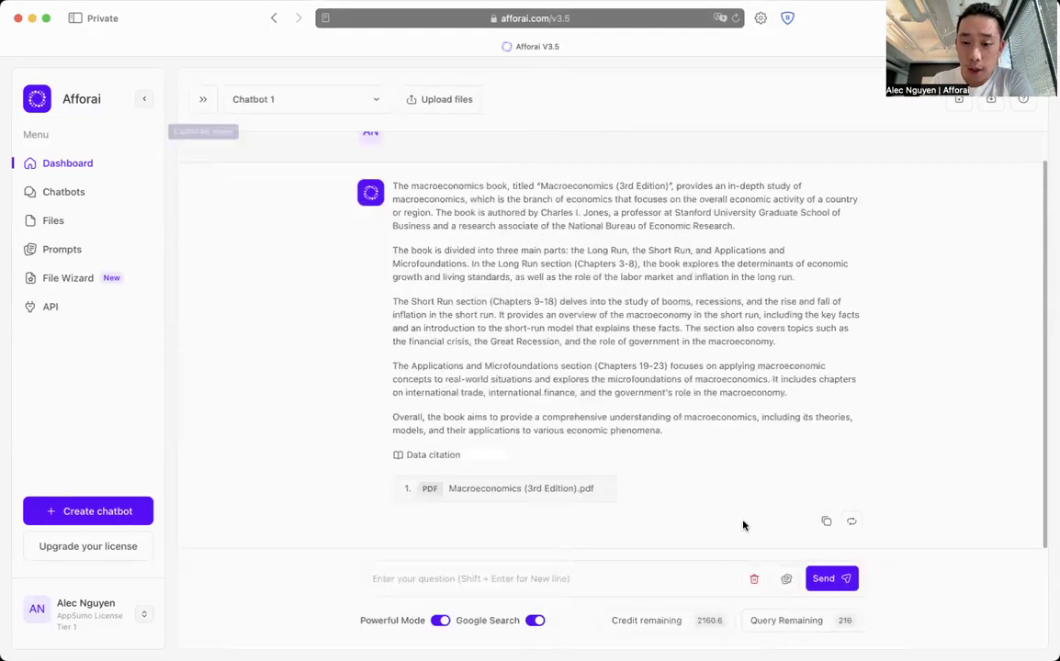
click(753, 579)
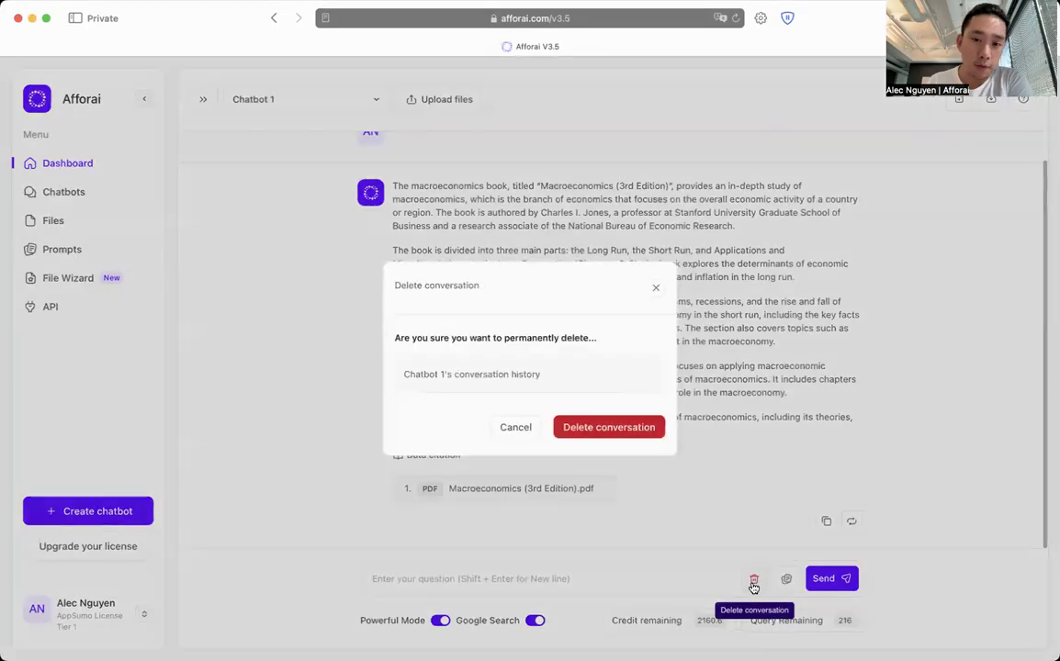
click(628, 437)
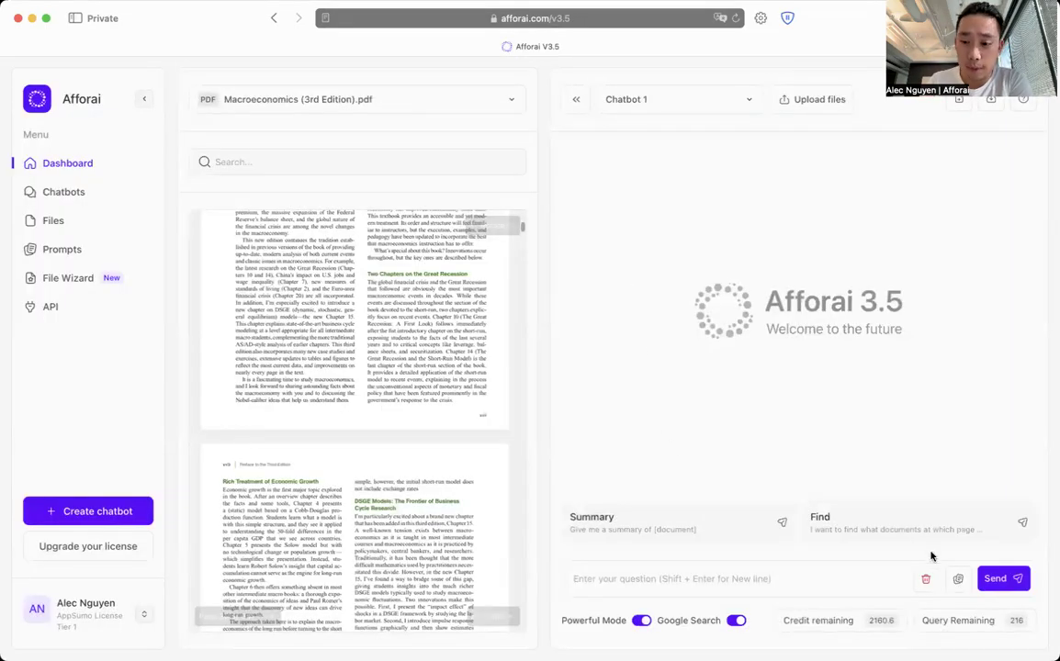
- Load the saved Summary prompt and replace [document] with '[macroeconmomics'
click(960, 582)
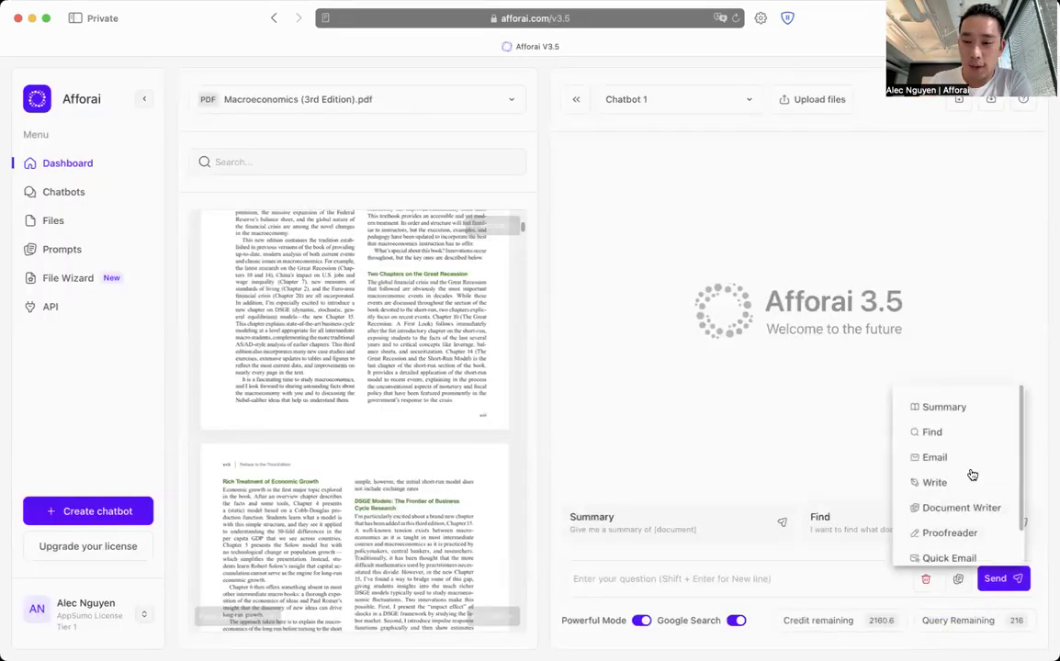
scroll(972, 466, down, 2)
scroll(974, 466, up, 2)
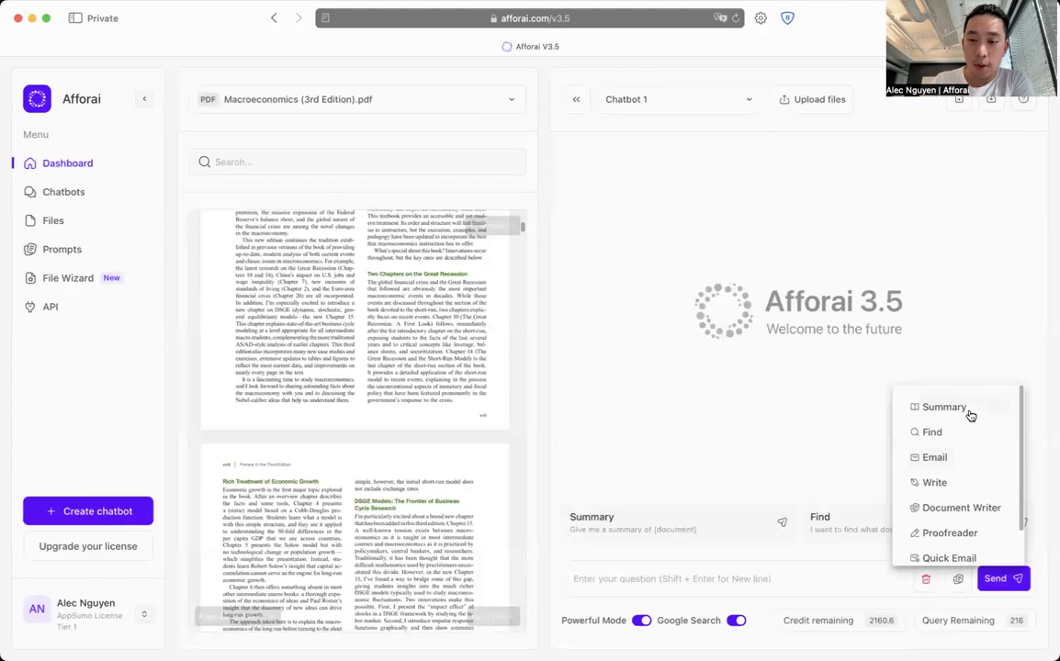
click(970, 416)
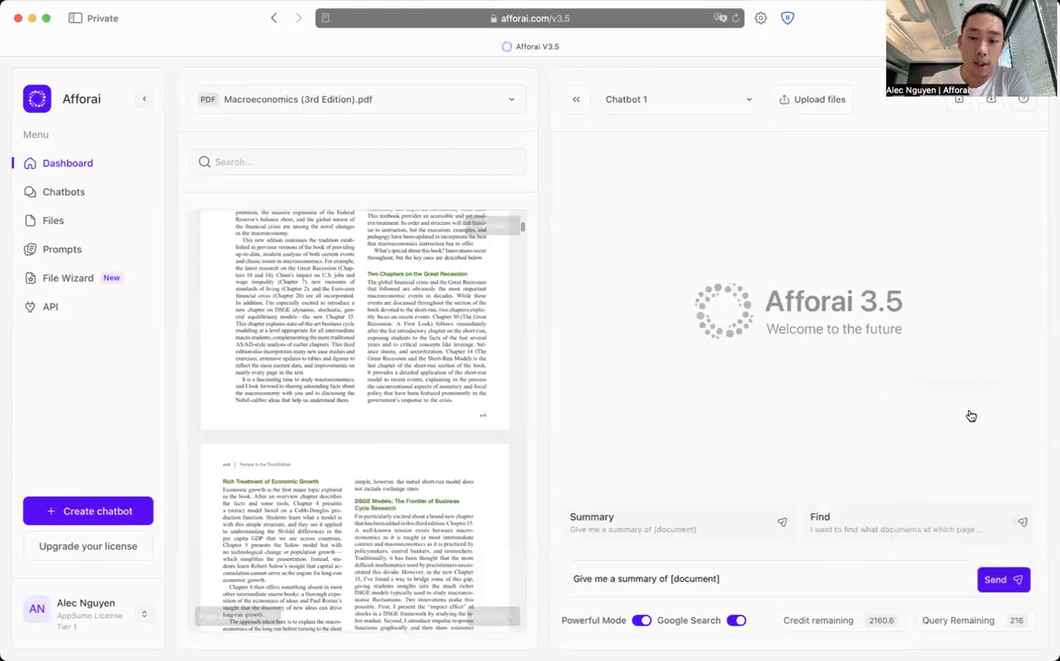
double_click(697, 579)
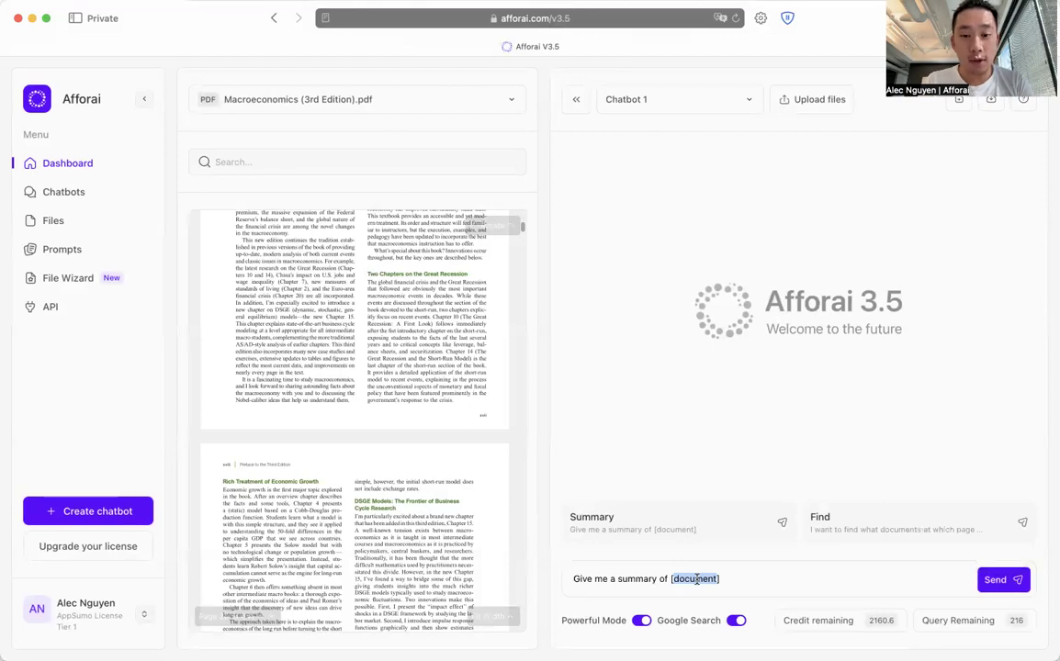
text([macr)
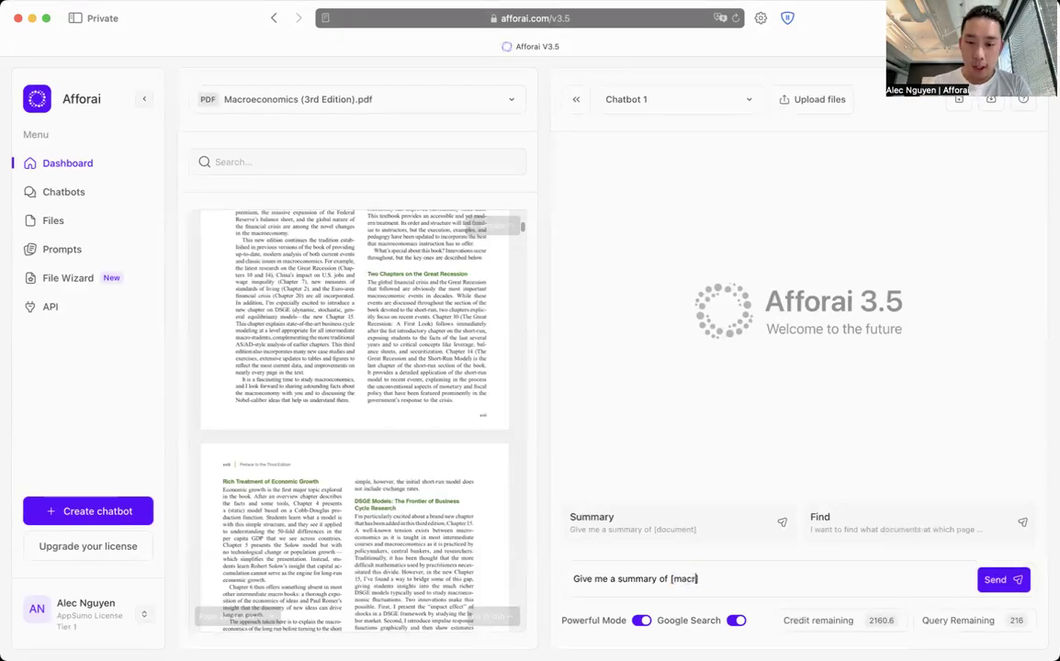
text(oecon)
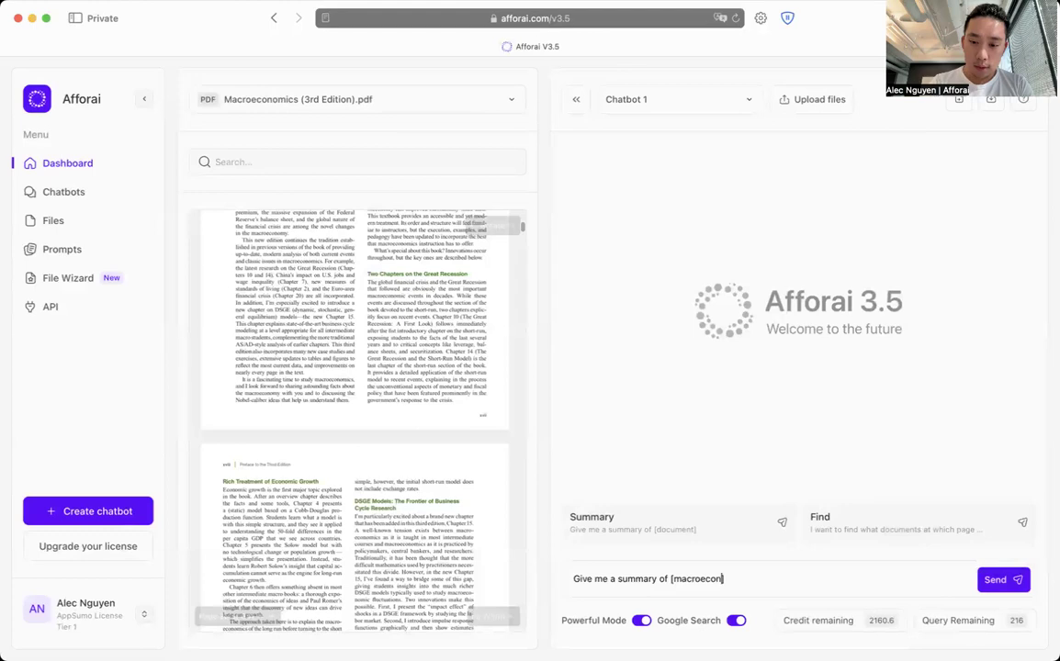
text(momics)
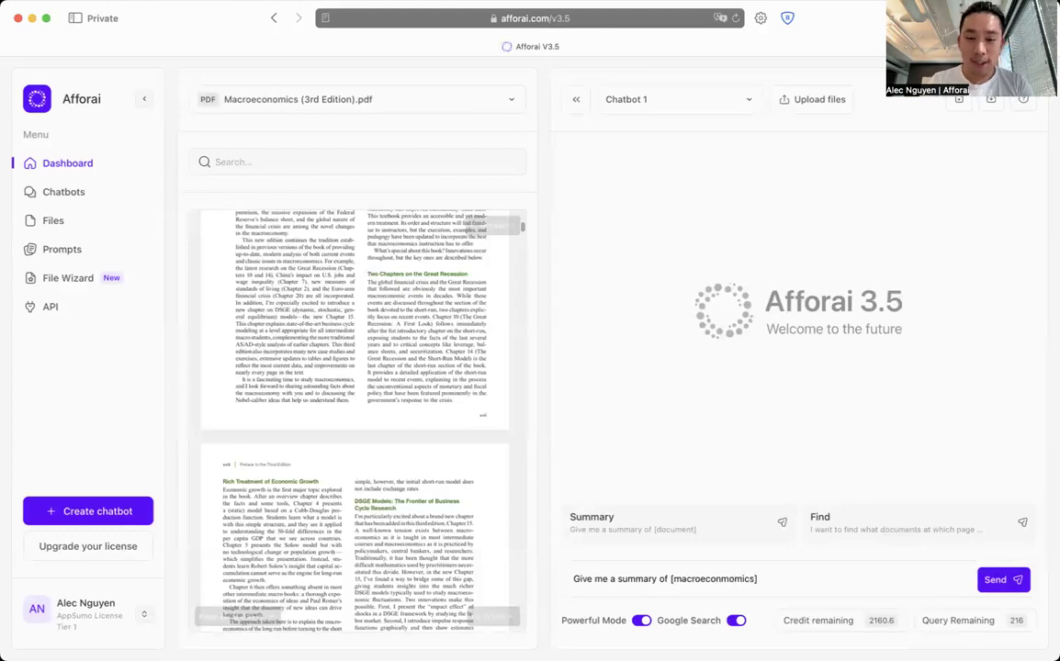
- Send the summary query with Google Search off and widen the chat
click(734, 622)
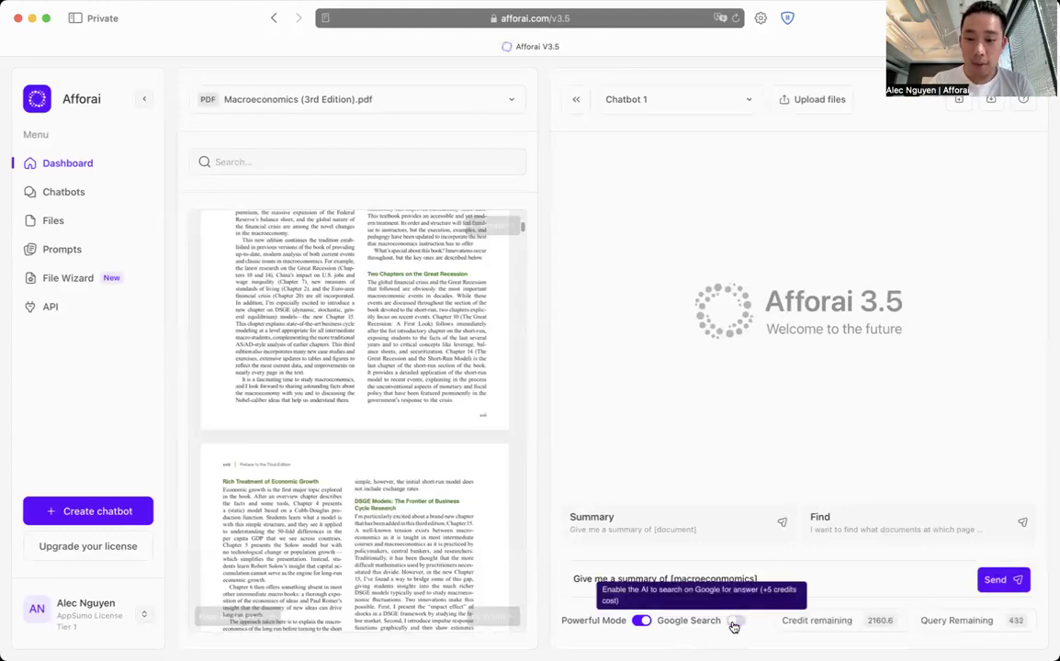
click(1000, 582)
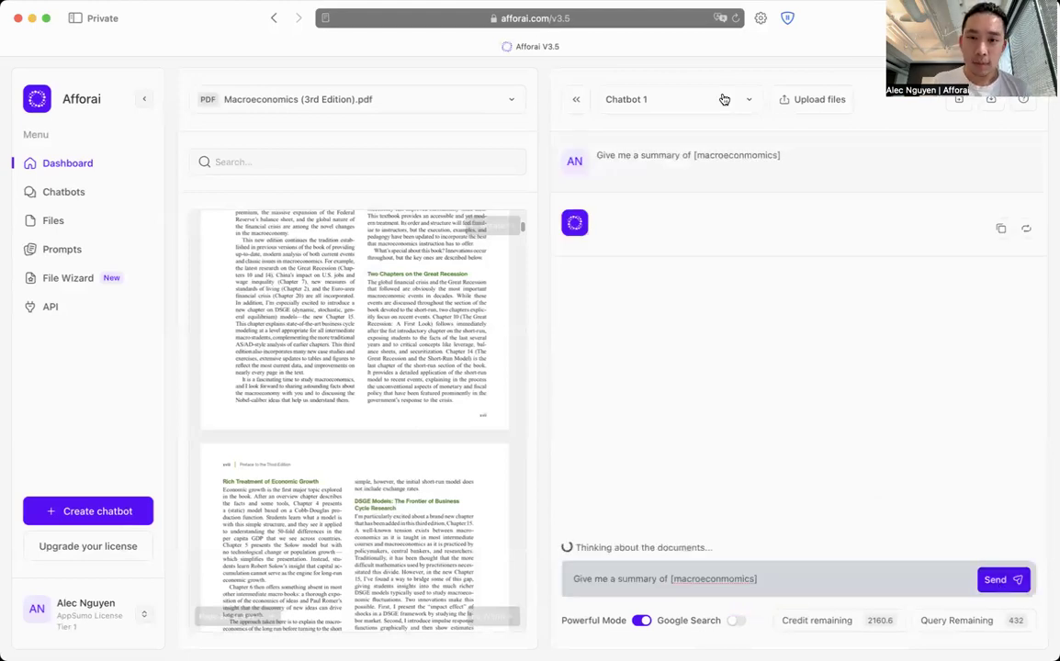
click(576, 99)
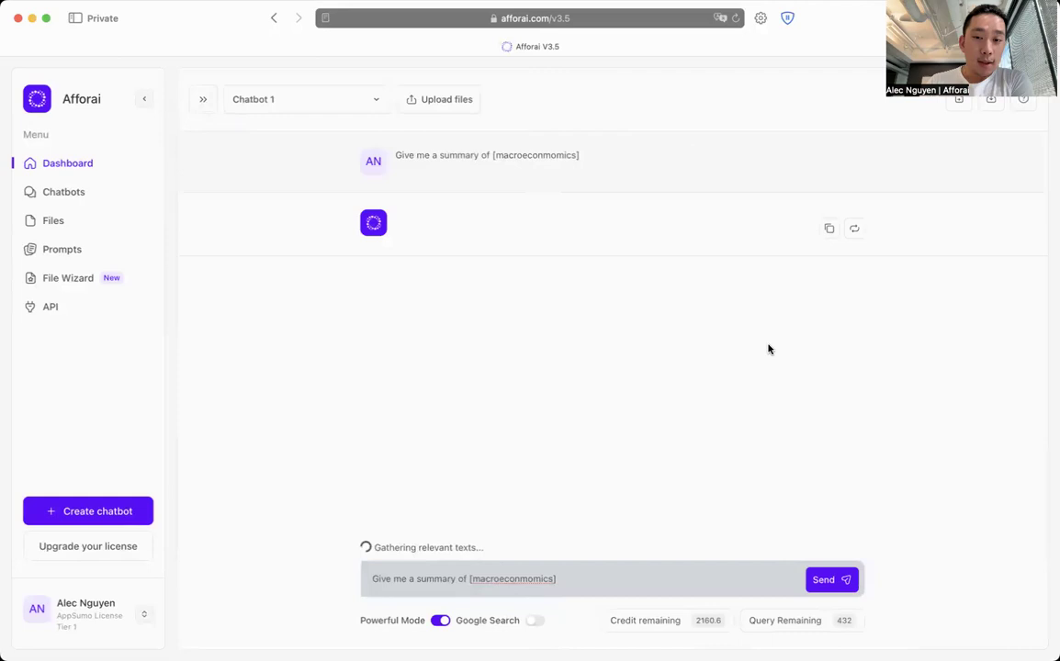